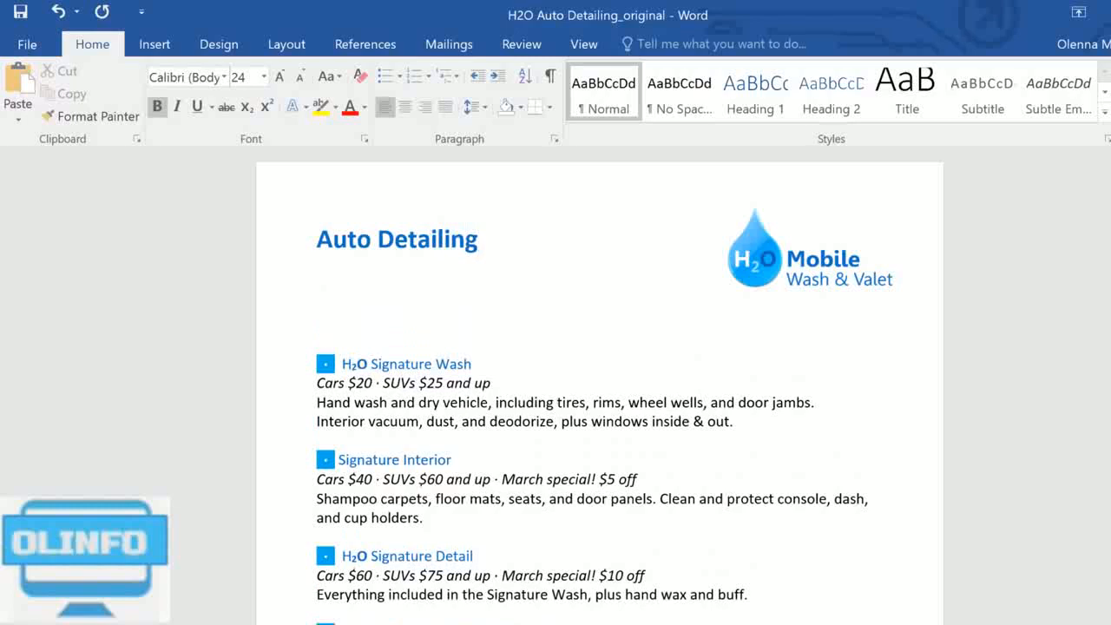
Step: Add "Services List" as the second line of the title, below "Auto Detailing"
{"action": "type", "text": "Services Luist"}
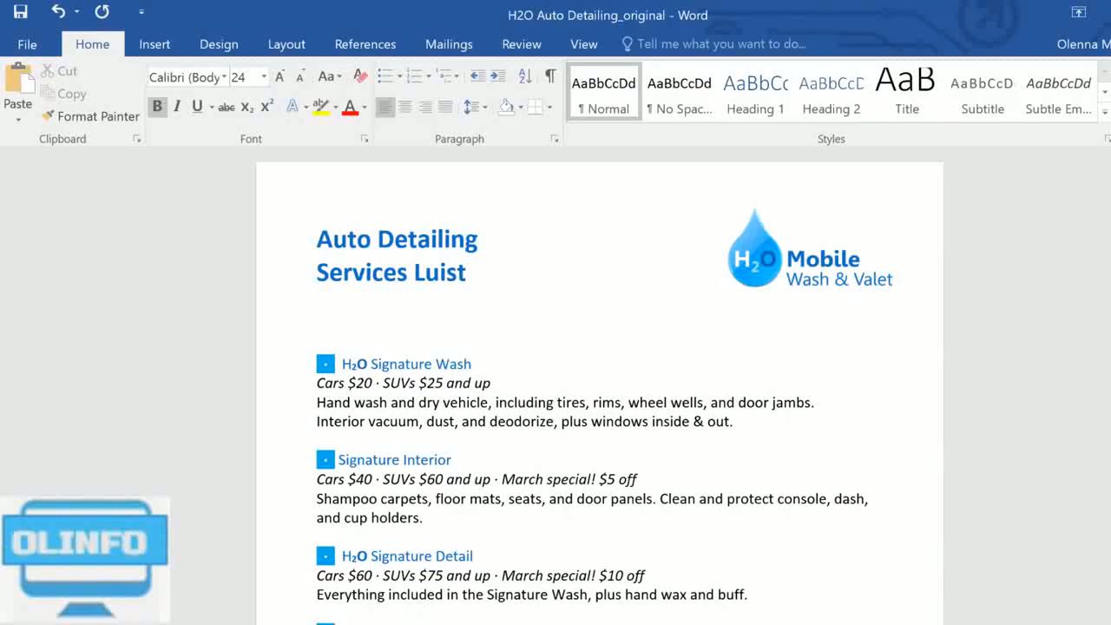
{"action": "key", "text": "BackSpace"}
{"action": "key", "text": "BackSpace"}
{"action": "key", "text": "BackSpace"}
{"action": "type", "text": "ist"}
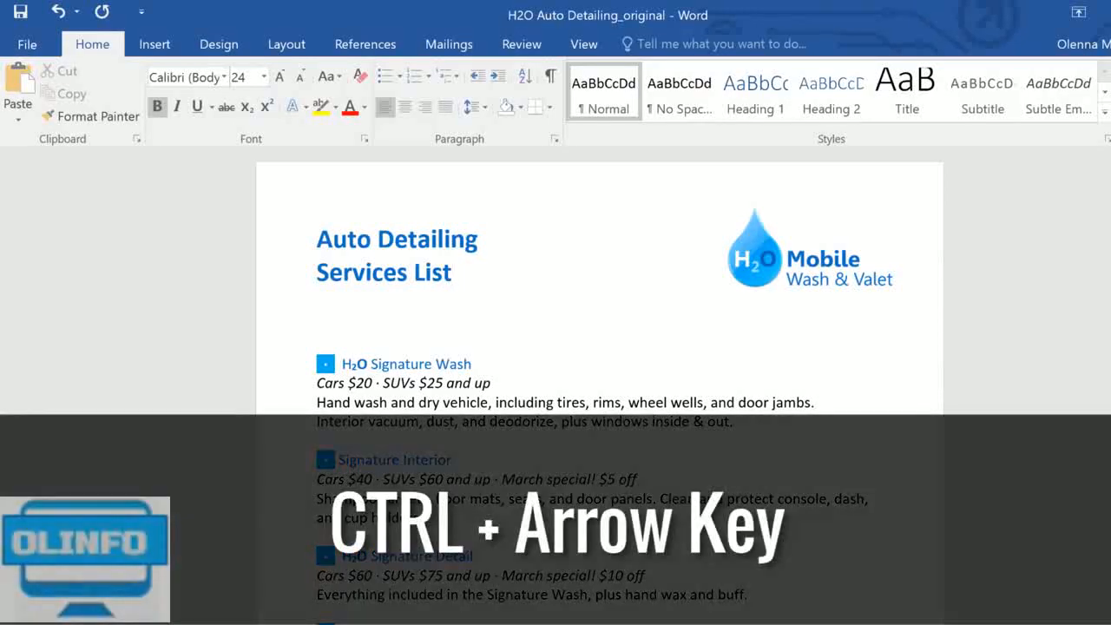
Step: Move the insertion point back through the title text word by word
{"action": "key", "text": "ctrl+Left"}
{"action": "key", "text": "ctrl+Left"}
{"action": "key", "text": "ctrl+Left"}
{"action": "key", "text": "ctrl+Left"}
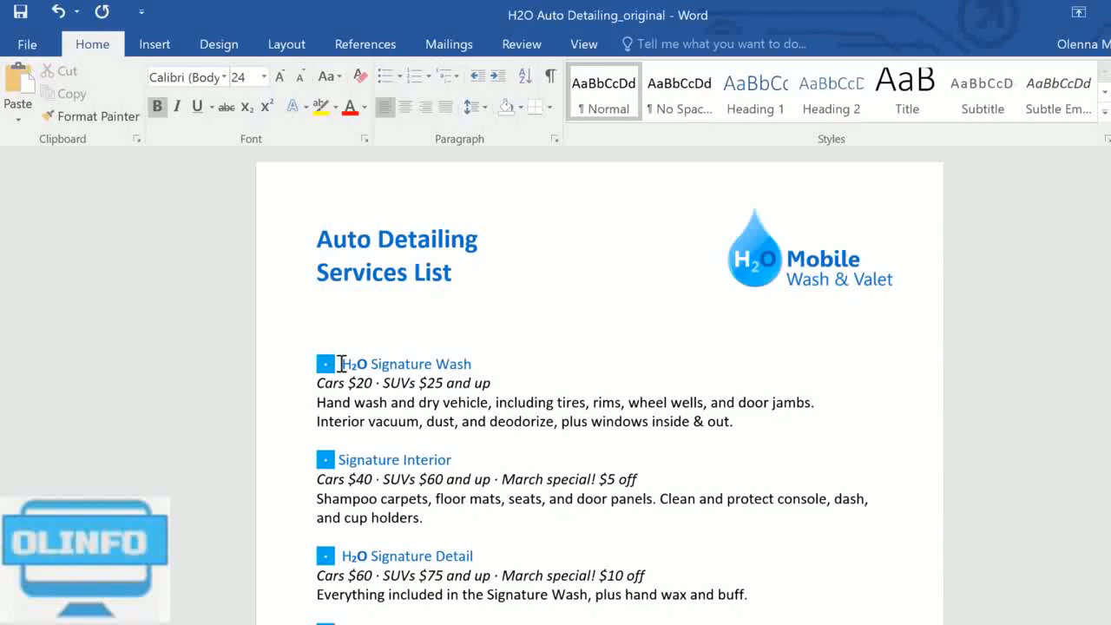
Step: Select "H₂O" in the Signature Wash heading, then single description lines and a block of lines through "and cup holders."
{"action": "left_click_drag", "start_coordinate": [340, 364], "coordinate": [371, 364]}
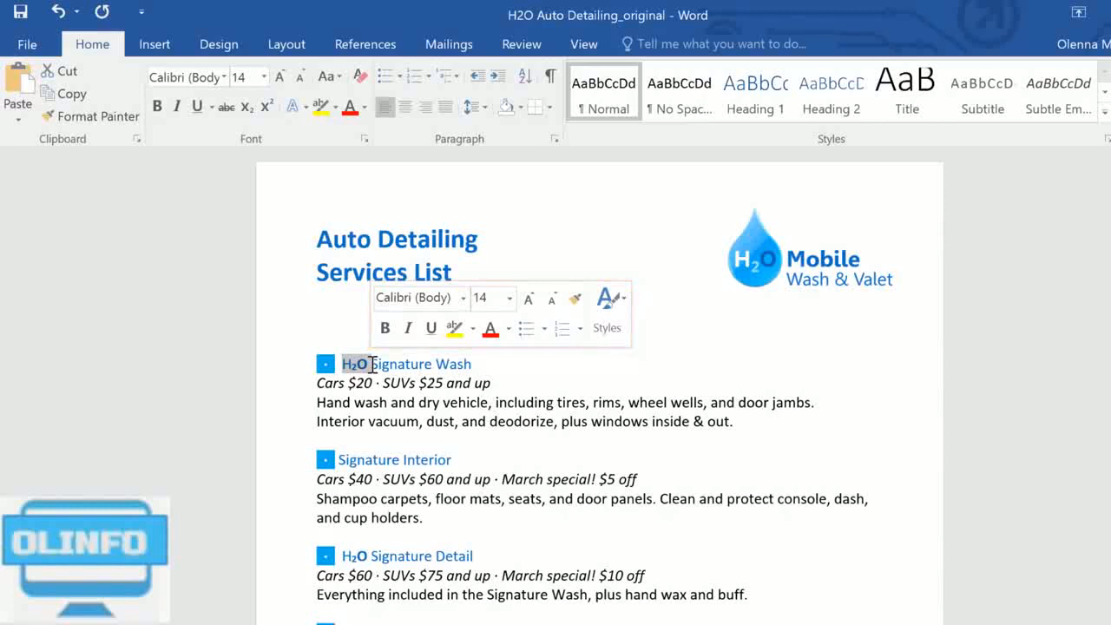
{"action": "left_click", "coordinate": [295, 408]}
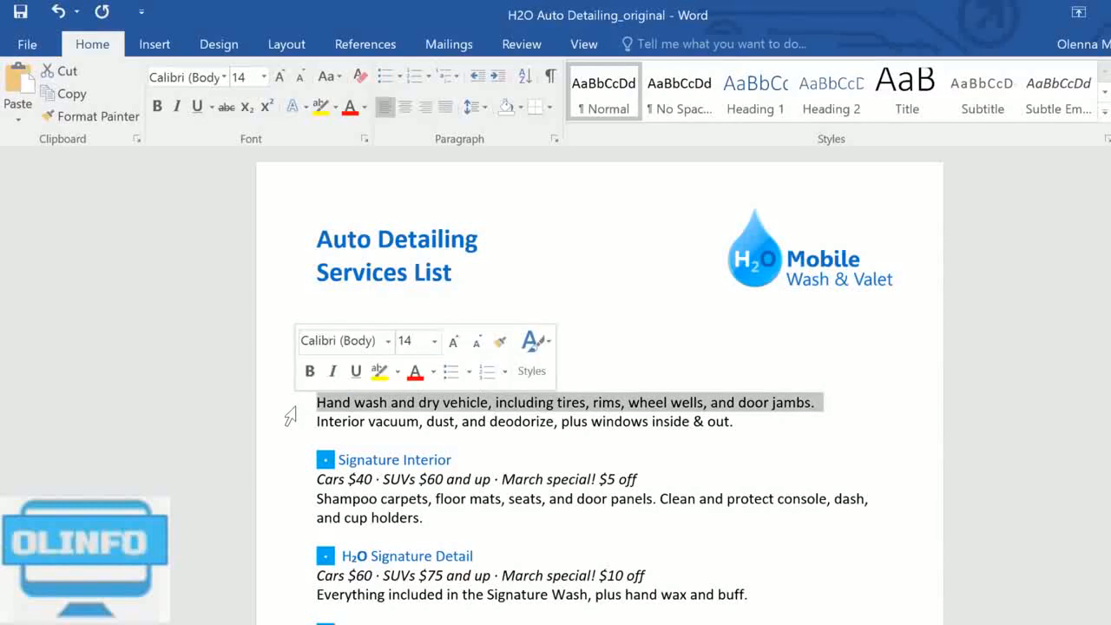
{"action": "left_click_drag", "start_coordinate": [290, 417], "coordinate": [288, 531]}
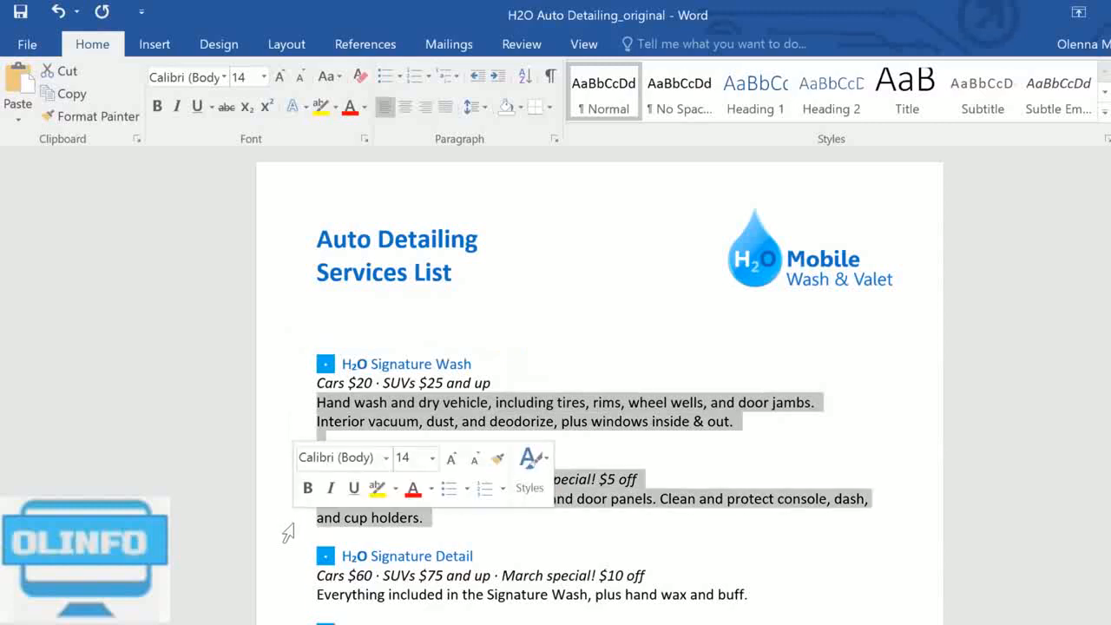
{"action": "left_click", "coordinate": [288, 528]}
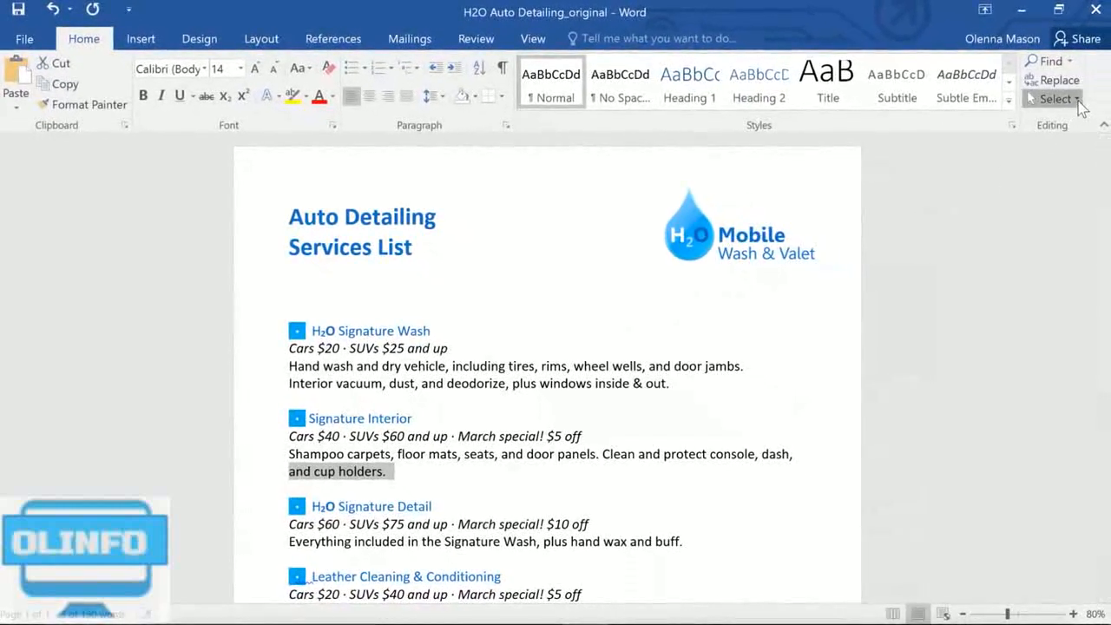
Step: Select the entire document, then clear the selection
{"action": "left_click", "coordinate": [1076, 99]}
{"action": "key", "text": "Escape"}
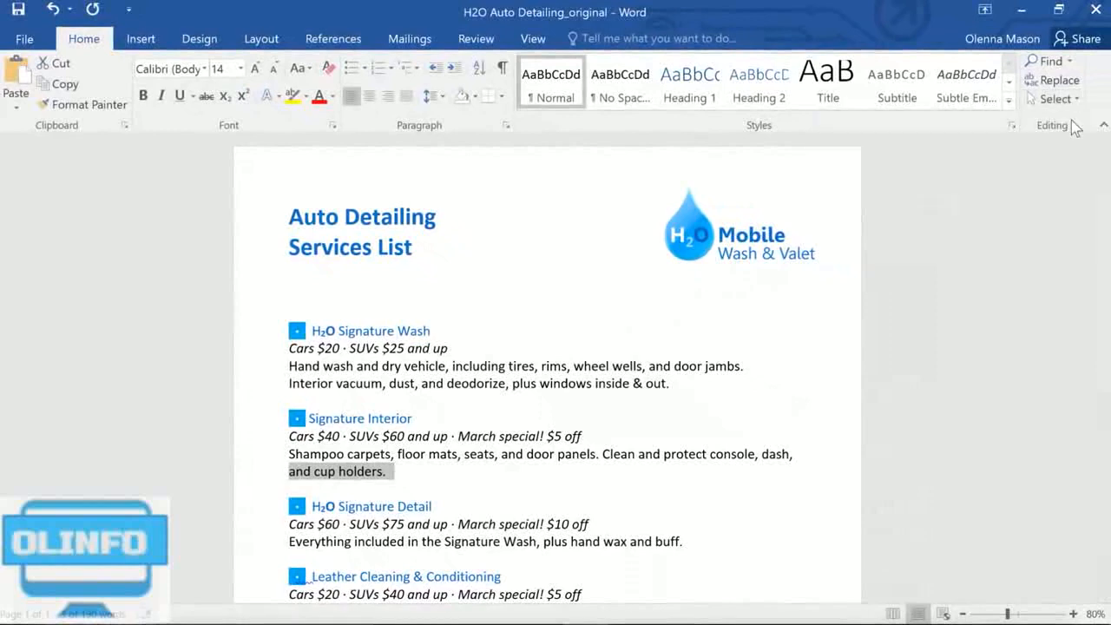
{"action": "key", "text": "ctrl+a"}
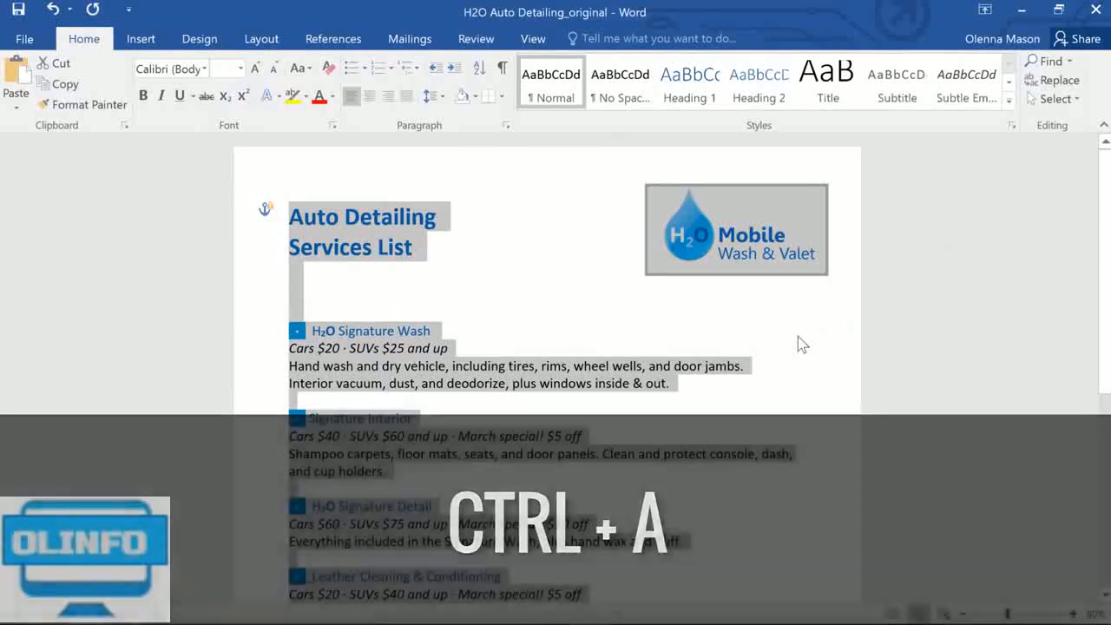
{"action": "left_click", "coordinate": [799, 337]}
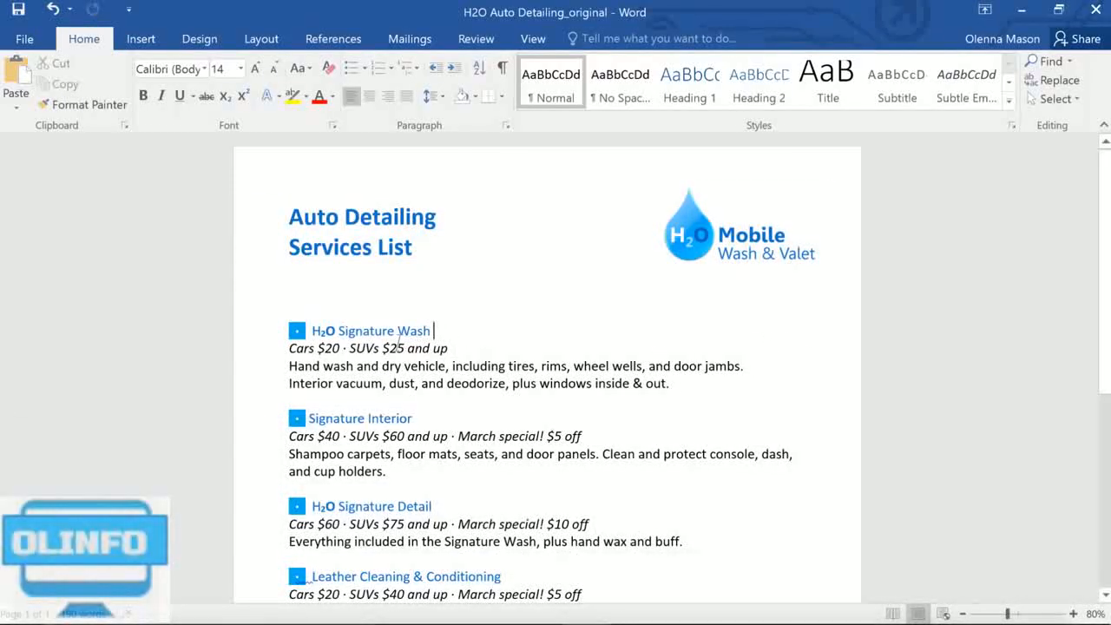
Step: Copy "H₂O" from the Signature Wash heading and paste it in front of "Signature Interior"
{"action": "left_click_drag", "start_coordinate": [310, 332], "coordinate": [337, 331]}
{"action": "key", "text": "ctrl+c"}
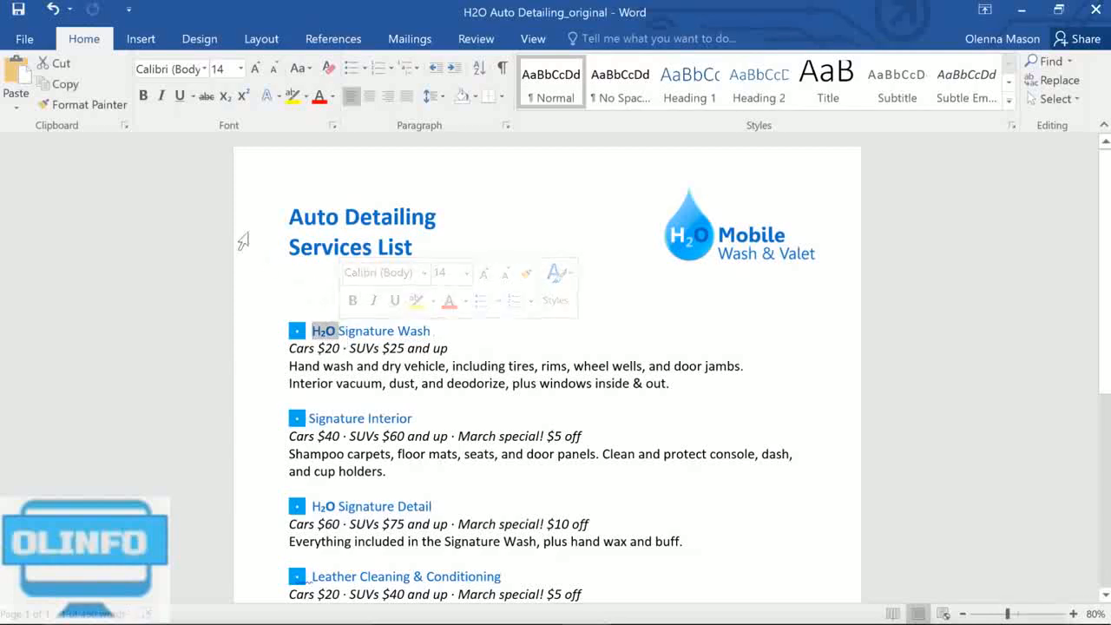
{"action": "left_click", "coordinate": [83, 104]}
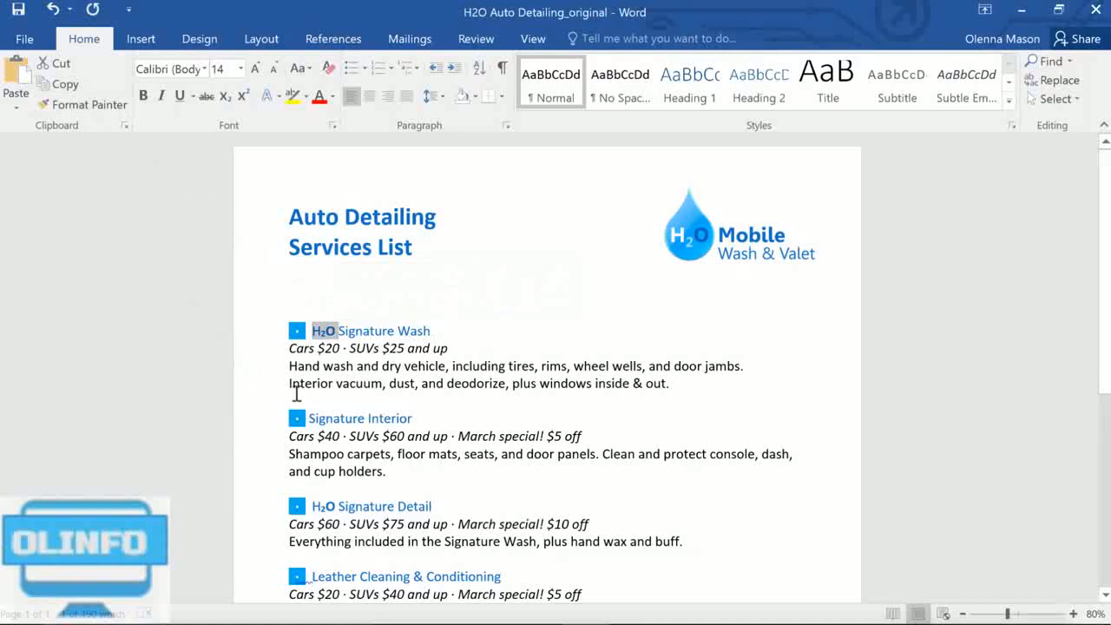
{"action": "left_click", "coordinate": [308, 419]}
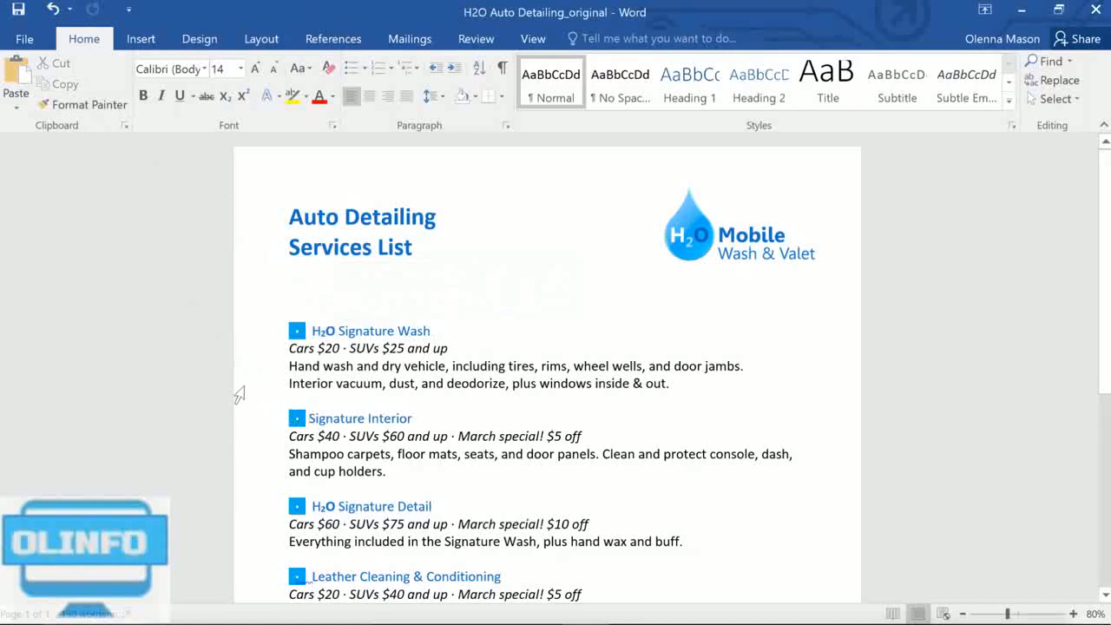
{"action": "left_click", "coordinate": [21, 76]}
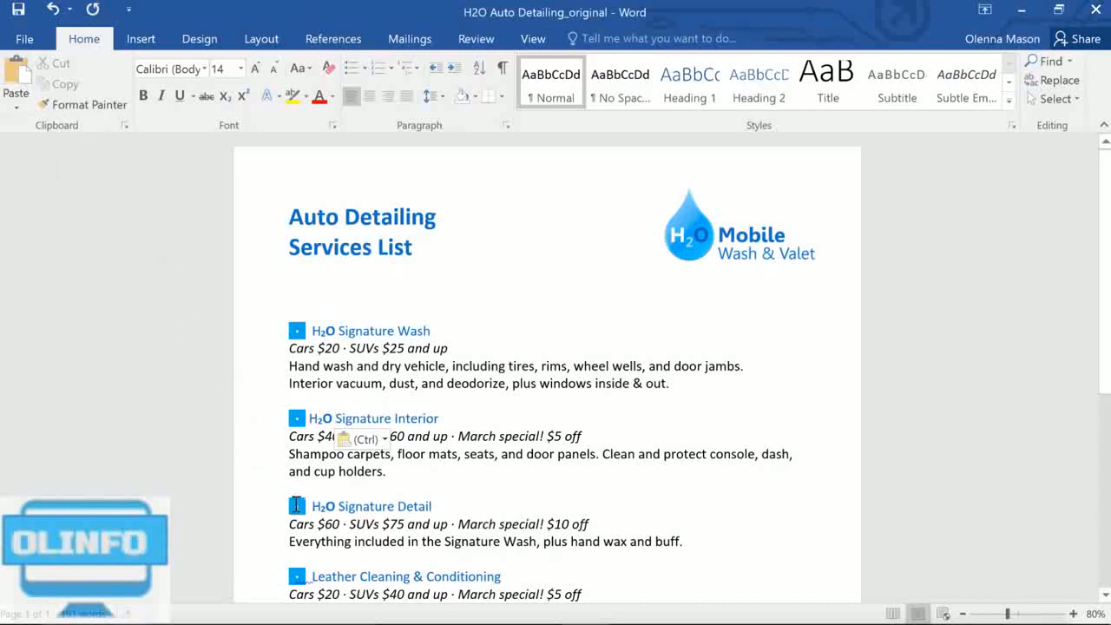
Step: Move the H₂O Signature Detail section between Signature Wash and Signature Interior, keeping its source formatting
{"action": "mouse_move", "coordinate": [287, 489]}
{"action": "left_mouse_down"}
{"action": "mouse_move", "coordinate": [296, 503]}
{"action": "mouse_move", "coordinate": [438, 524]}
{"action": "mouse_move", "coordinate": [691, 540]}
{"action": "left_mouse_up"}
{"action": "key", "text": "ctrl+c"}
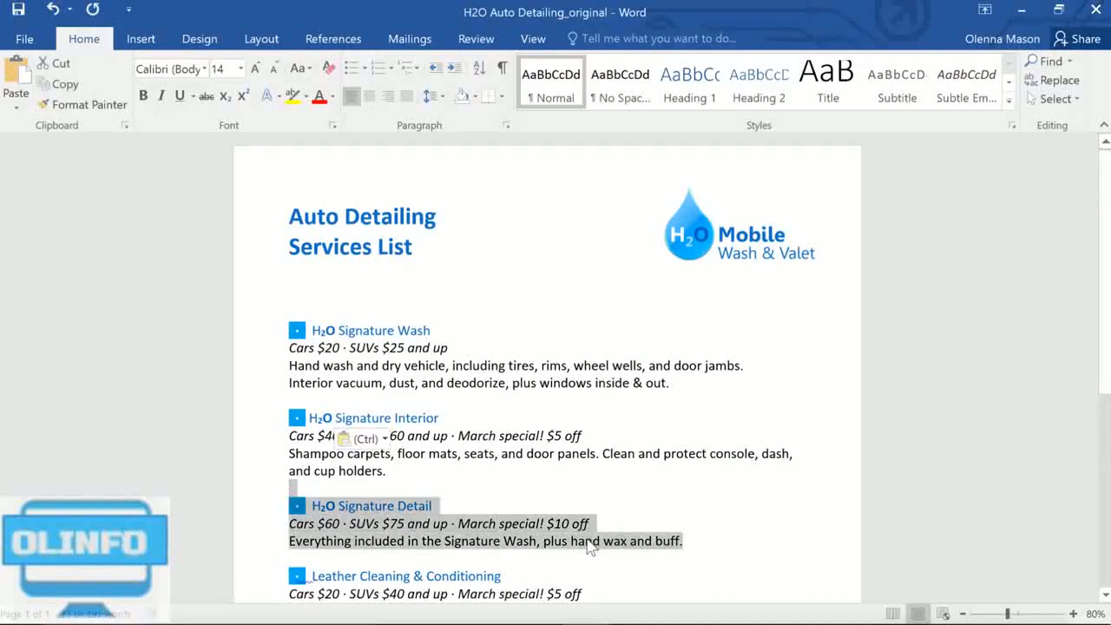
{"action": "right_click", "coordinate": [587, 545]}
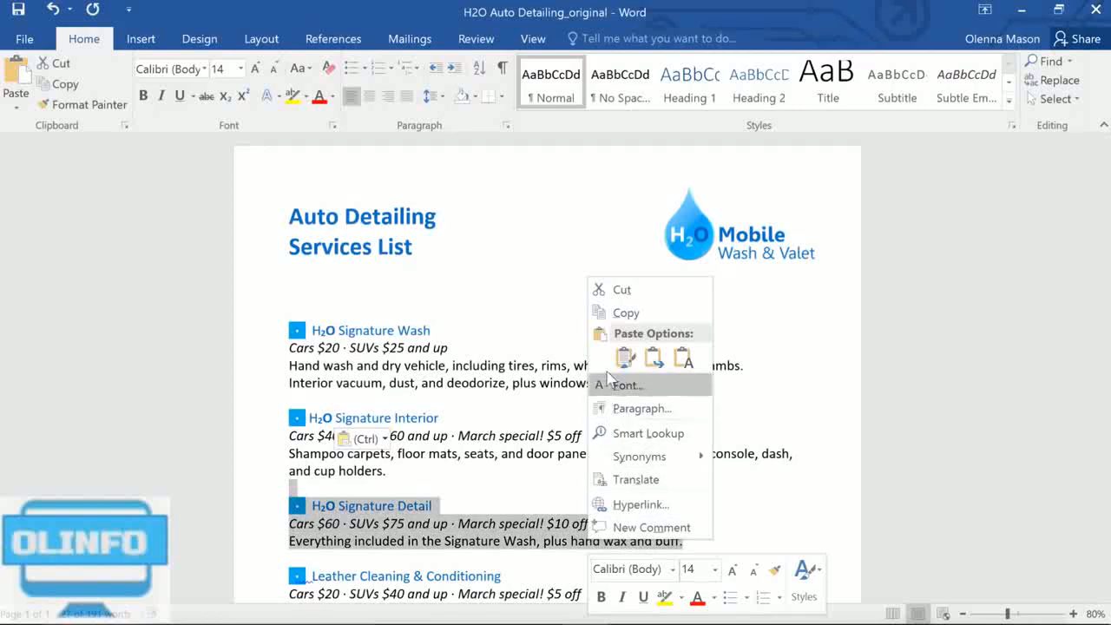
{"action": "left_click", "coordinate": [619, 292]}
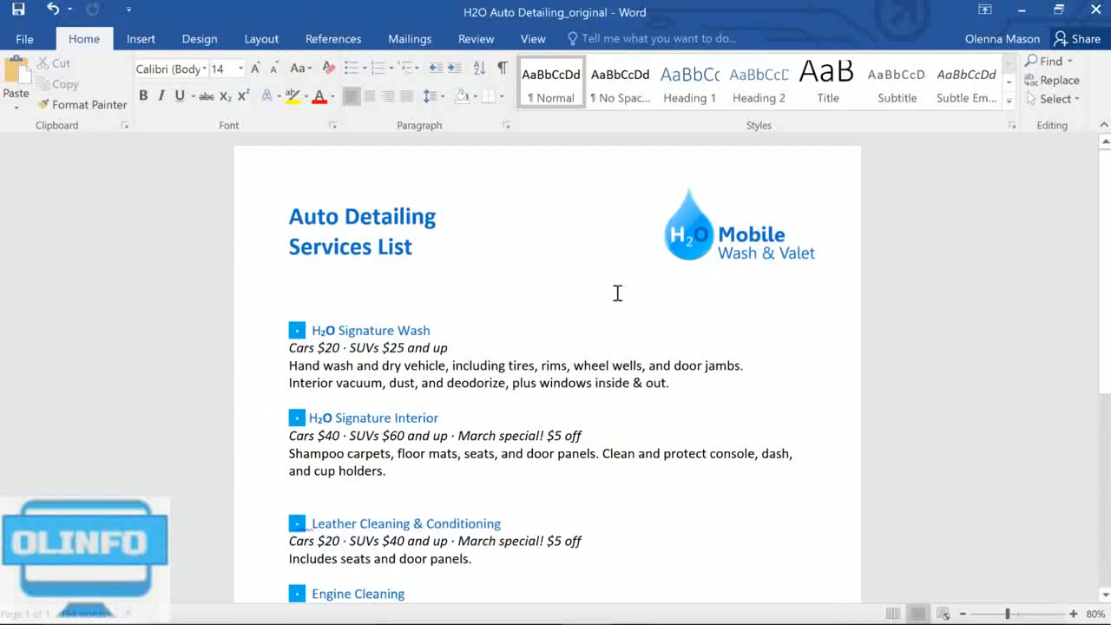
{"action": "right_click", "coordinate": [297, 399]}
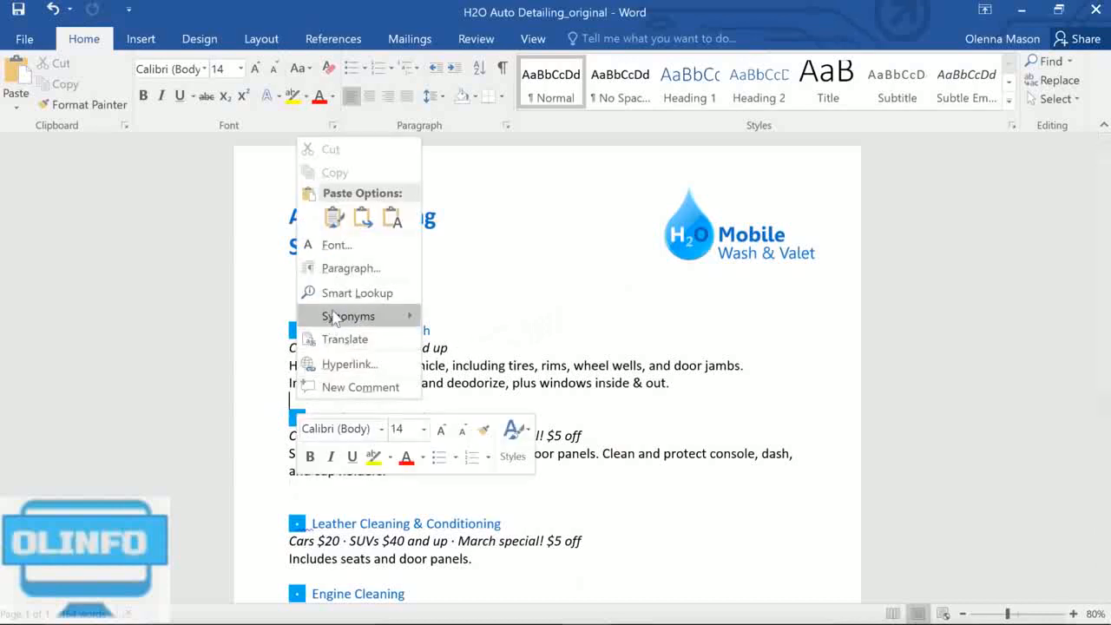
{"action": "left_click", "coordinate": [335, 218]}
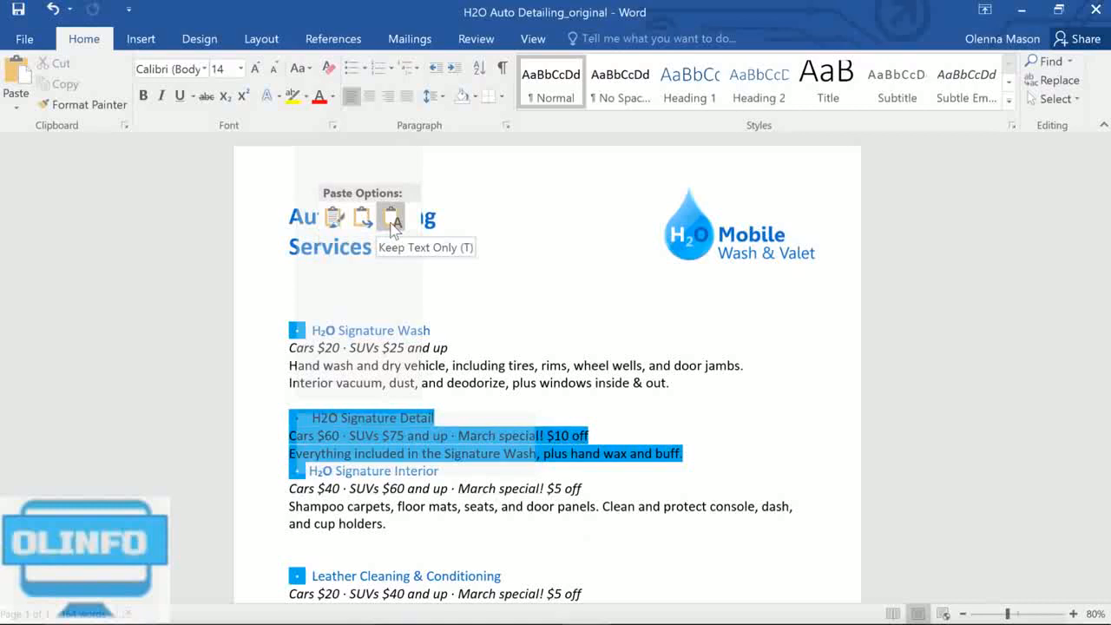
{"action": "left_click", "coordinate": [335, 224]}
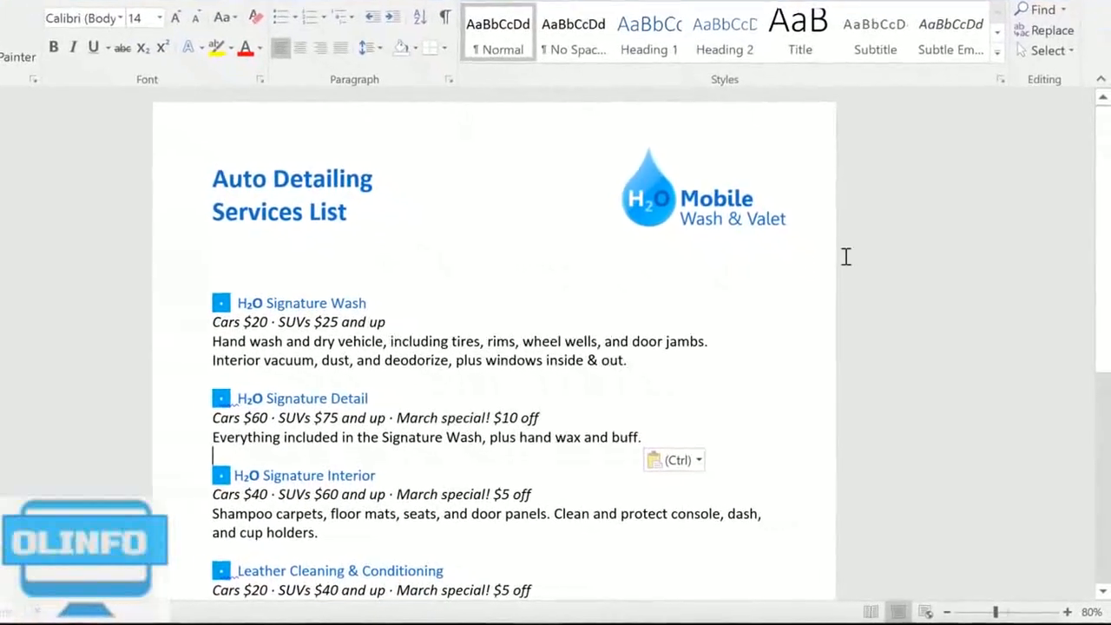
Step: Move the "Prices may vary depending on size of vehicle" note below the closing slogan line, separated by a blank line
{"action": "scroll", "coordinate": [1103, 275], "scroll_direction": "down", "scroll_amount": 1}
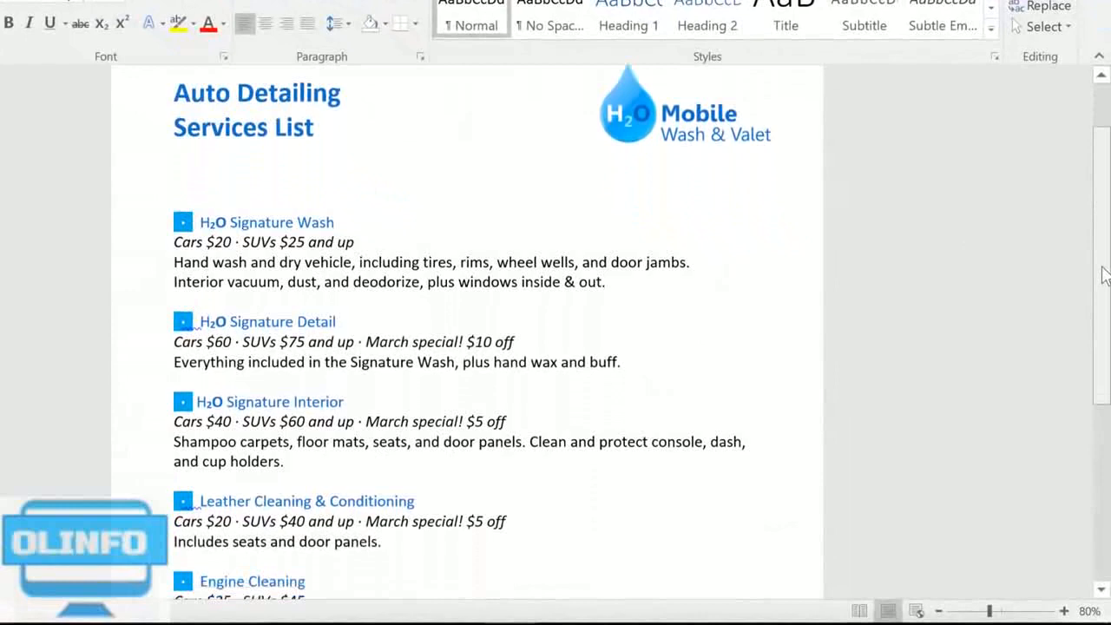
{"action": "left_click_drag", "start_coordinate": [1104, 275], "coordinate": [1102, 450]}
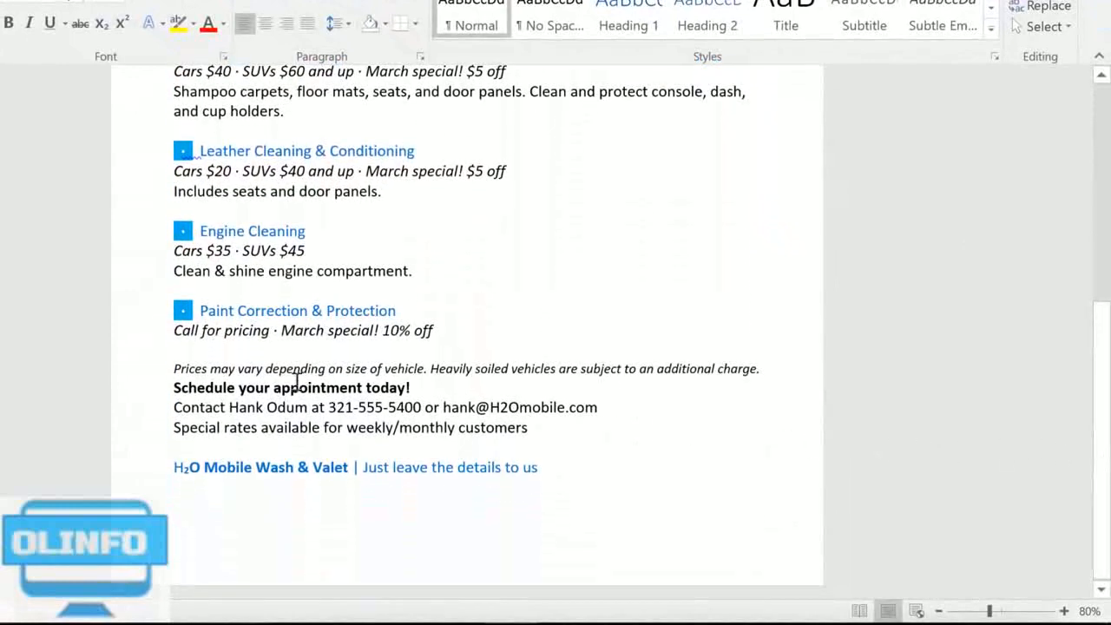
{"action": "left_click_drag", "start_coordinate": [175, 368], "coordinate": [761, 377]}
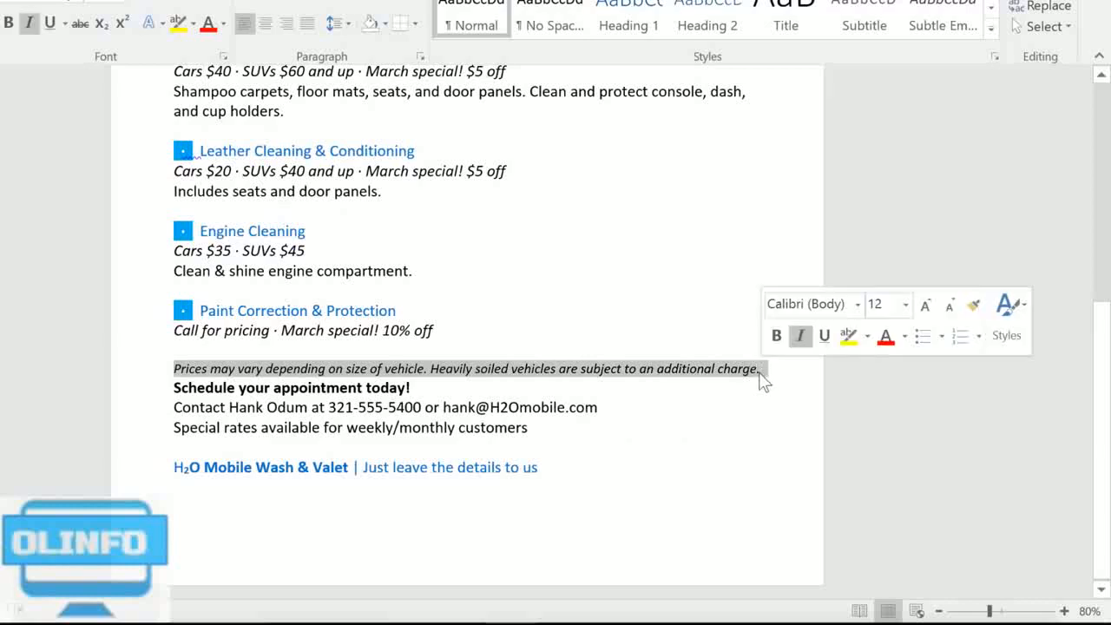
{"action": "left_click_drag", "start_coordinate": [198, 375], "coordinate": [545, 467]}
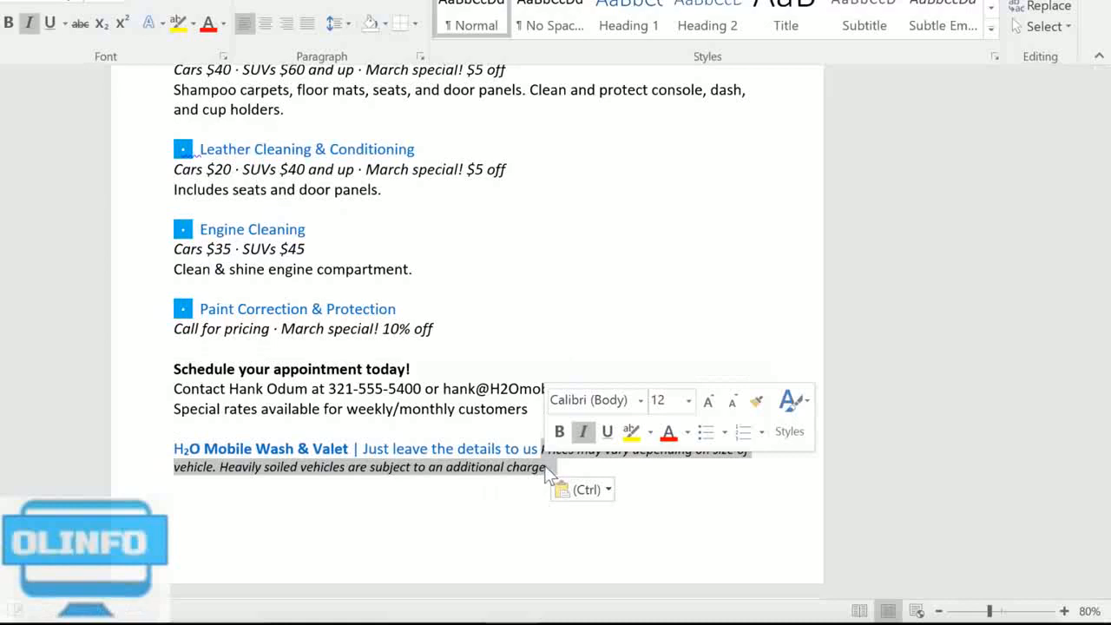
{"action": "left_click", "coordinate": [542, 451]}
{"action": "key", "text": "Return"}
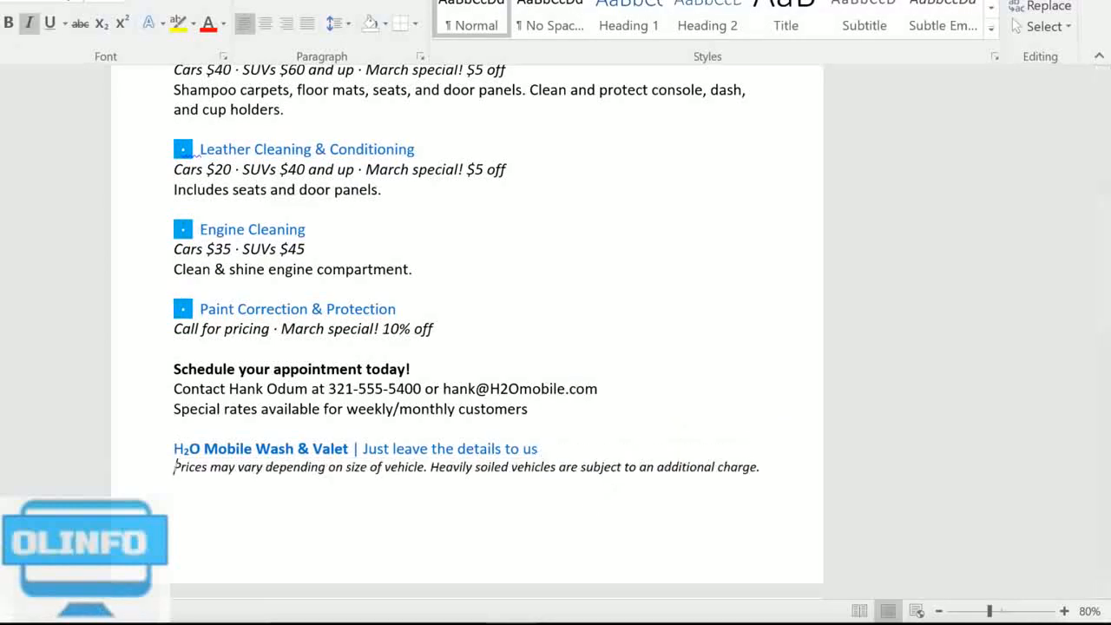
{"action": "key", "text": "Return"}
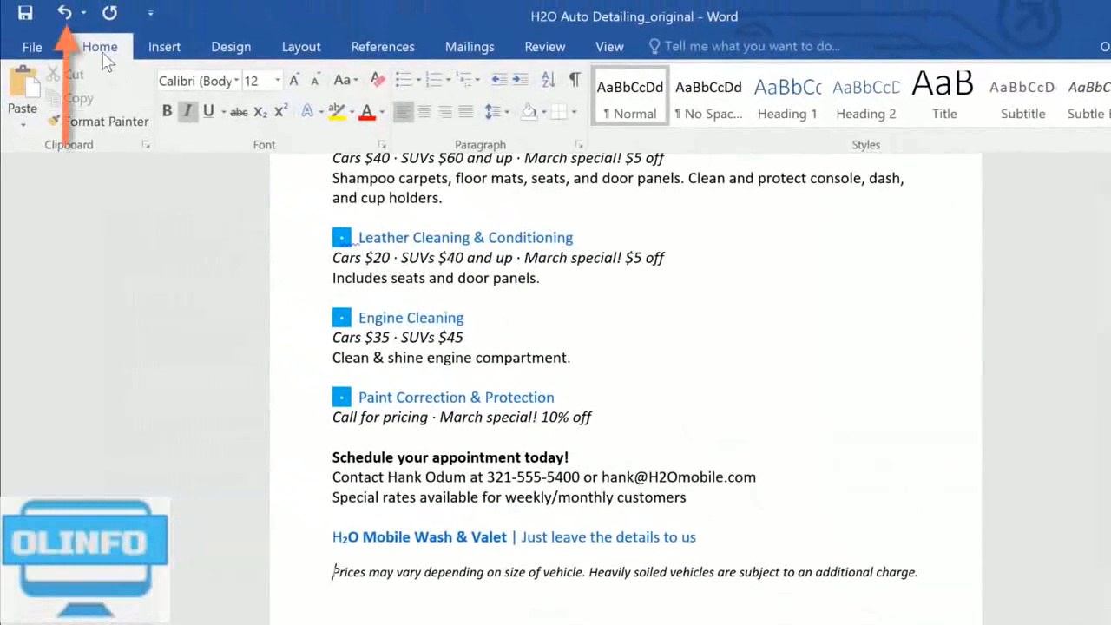
Step: Undo and redo the line breaks inserted before the pricing note
{"action": "left_click", "coordinate": [65, 14]}
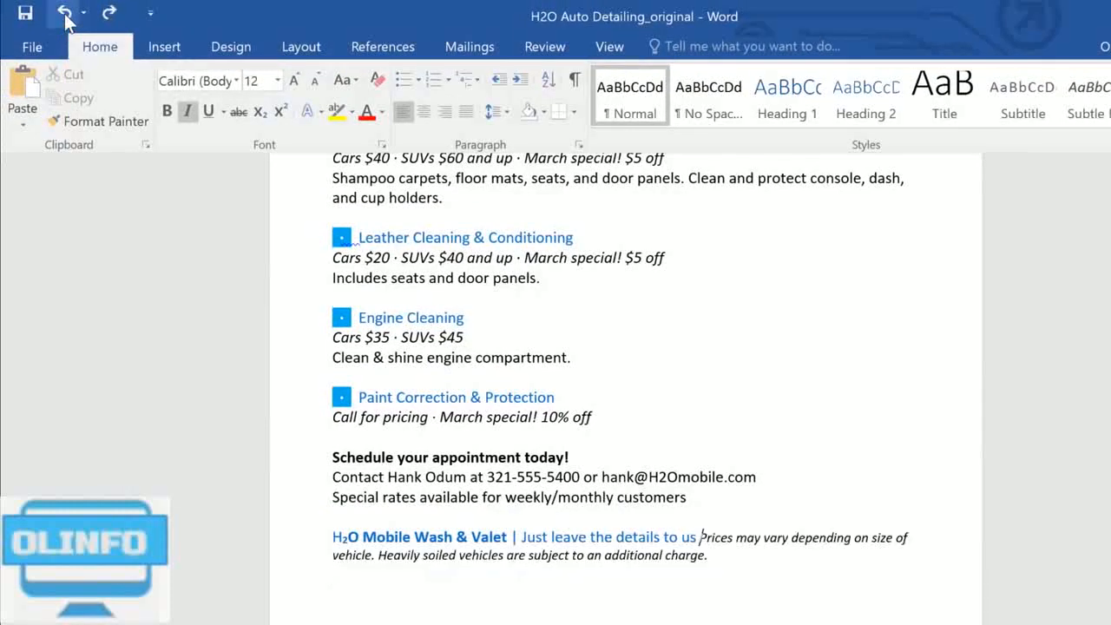
{"action": "left_click", "coordinate": [109, 14]}
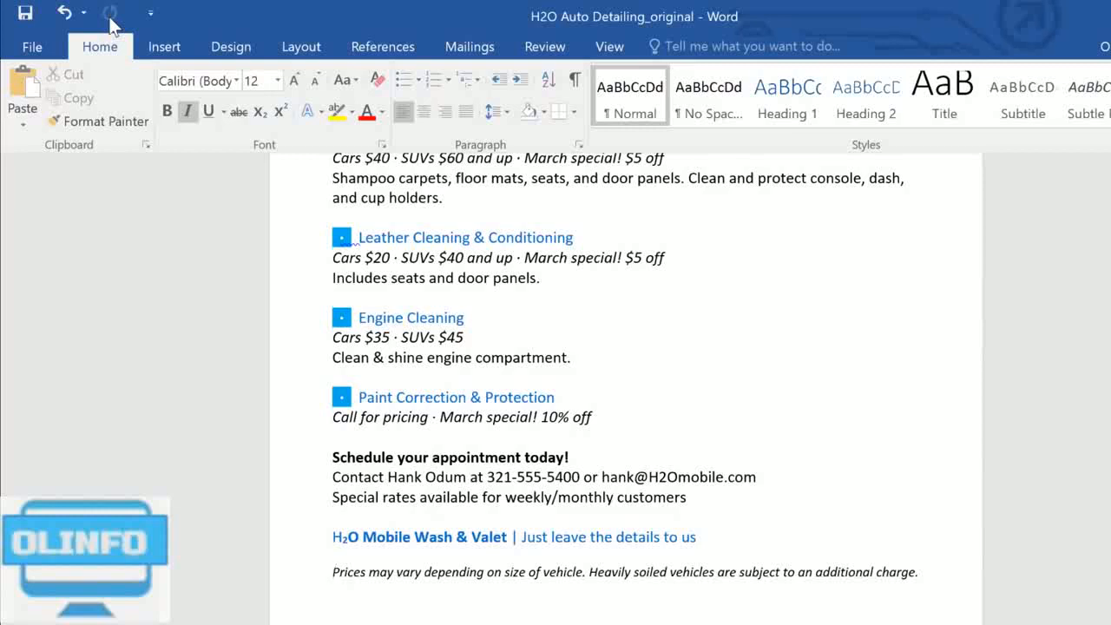
Step: Insert a trademark symbol (™) at the end of the slogan "Just leave the details to us"
{"action": "key", "text": "Left"}
{"action": "key", "text": "Left"}
{"action": "left_click", "coordinate": [163, 49]}
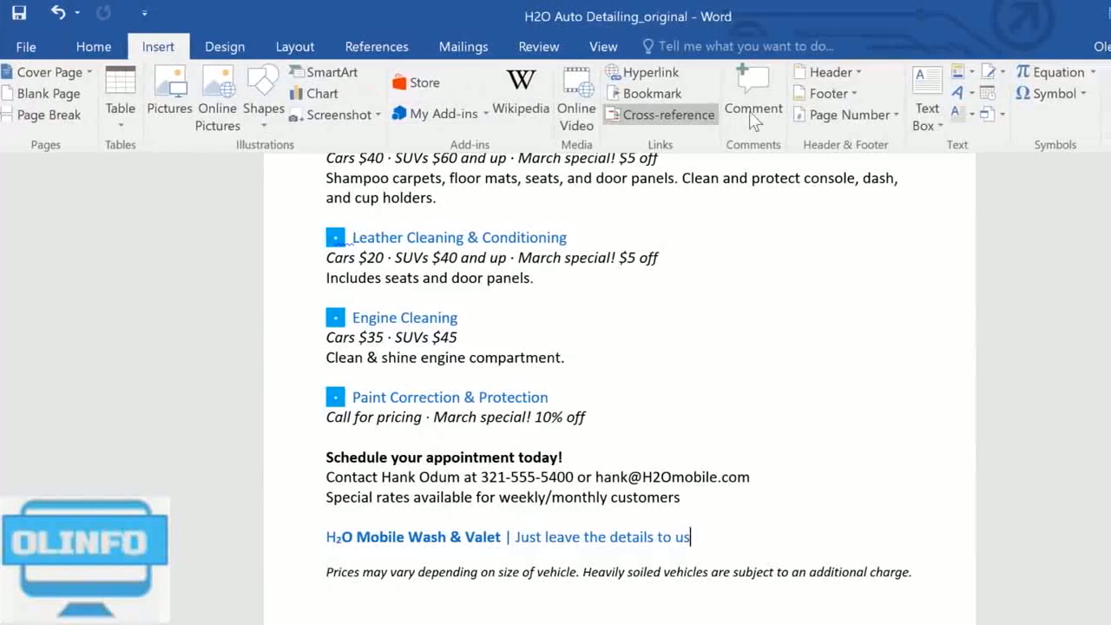
{"action": "left_click", "coordinate": [1050, 94]}
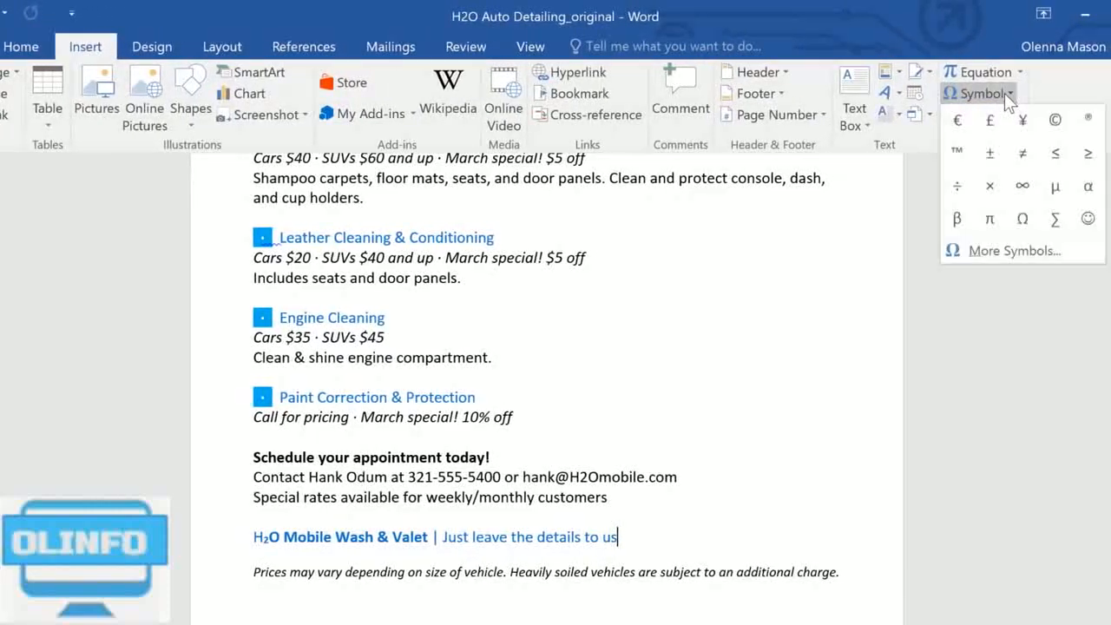
{"action": "left_click", "coordinate": [957, 154]}
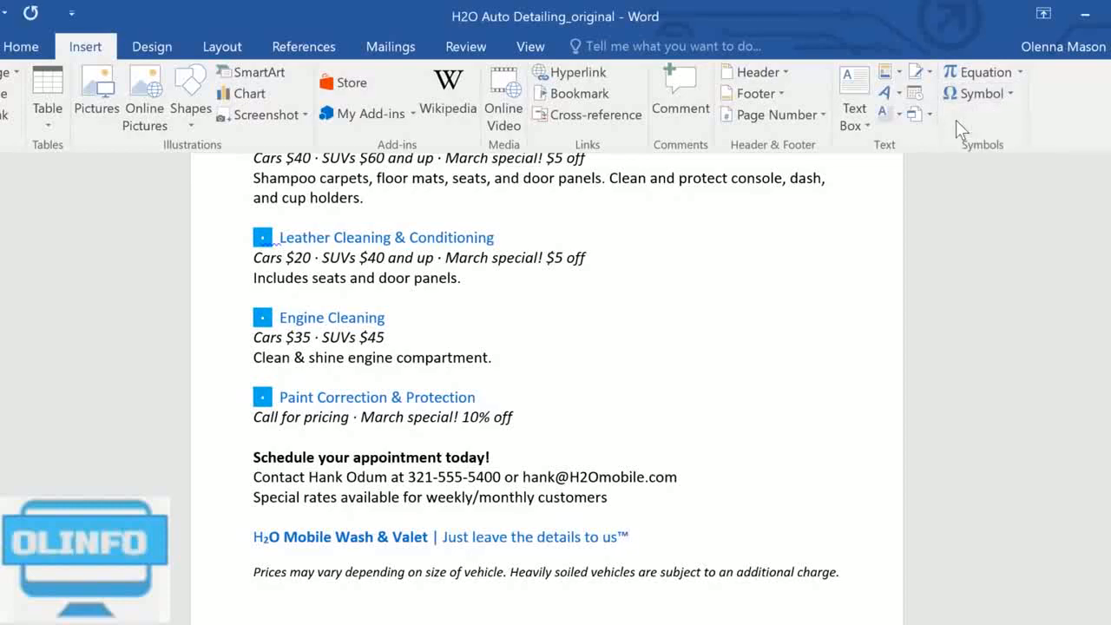